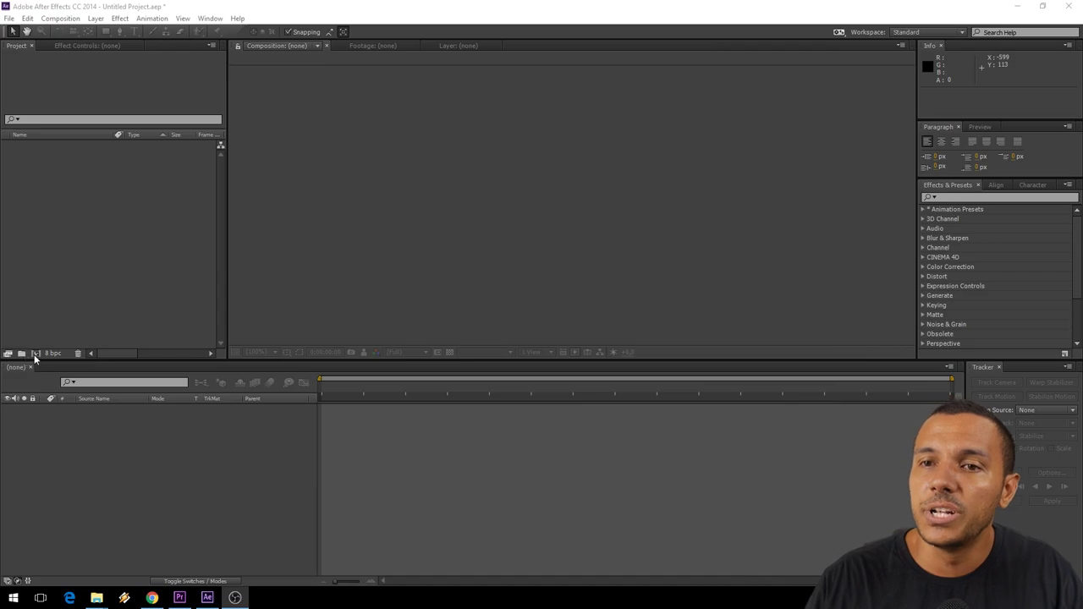
- Create a new 640×240, 30 fps composition lasting 0:05:00:00
{"action": "left_click", "coordinate": [35, 353]}
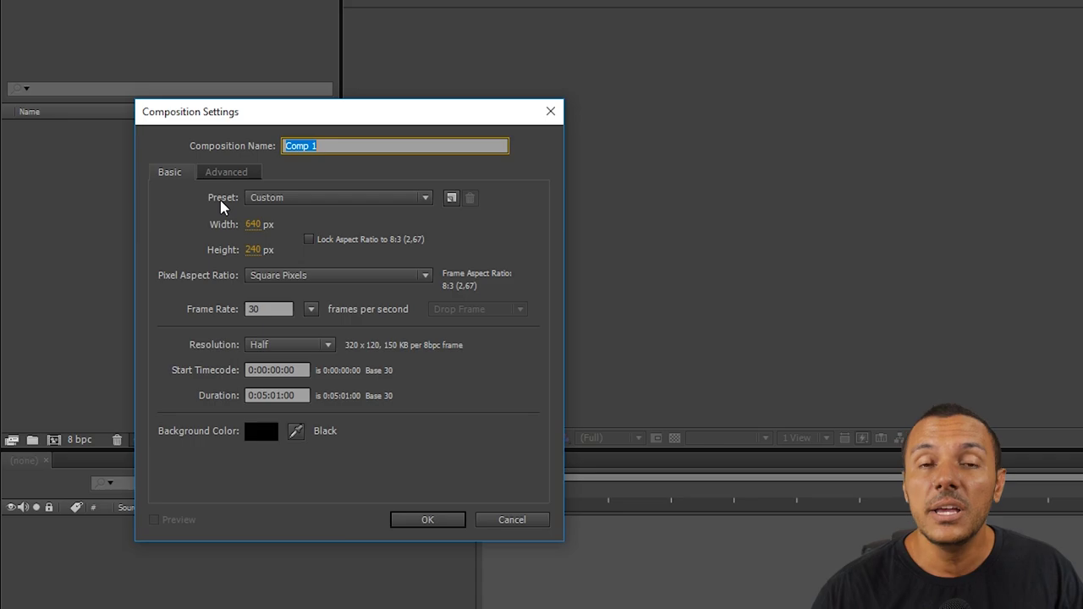
{"action": "key", "text": "Tab"}
{"action": "key", "text": "Tab"}
{"action": "key", "text": "Tab"}
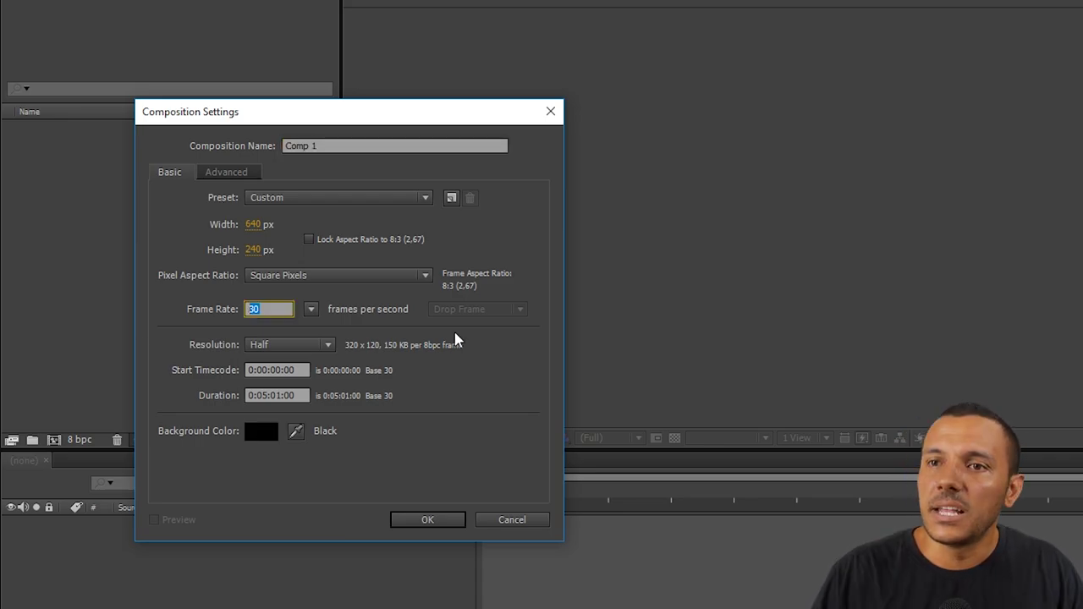
{"action": "left_click", "coordinate": [264, 394]}
{"action": "type", "text": "0"}
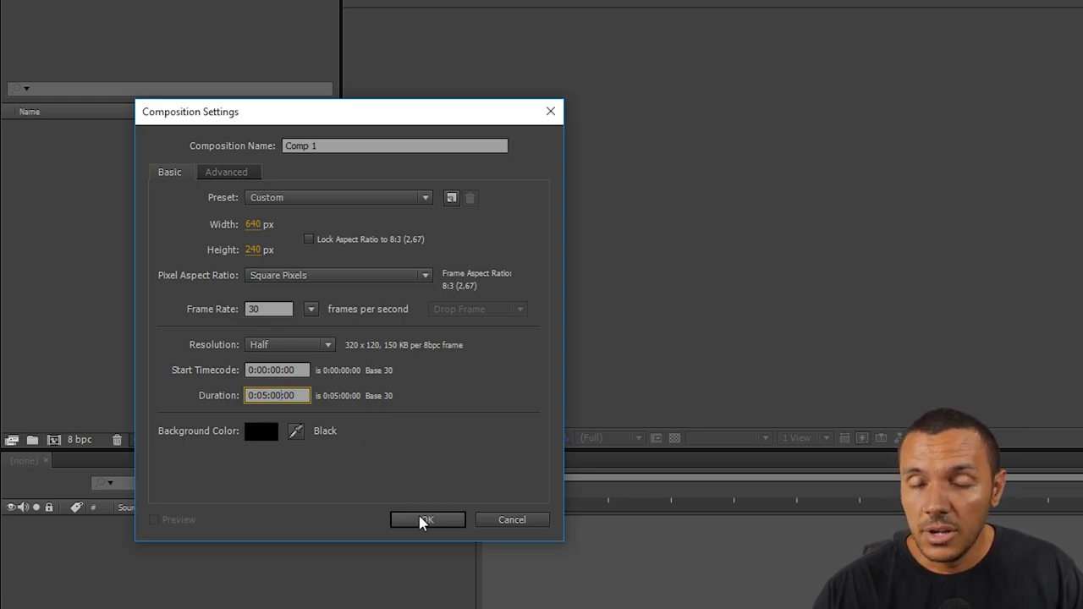
{"action": "left_click", "coordinate": [422, 521]}
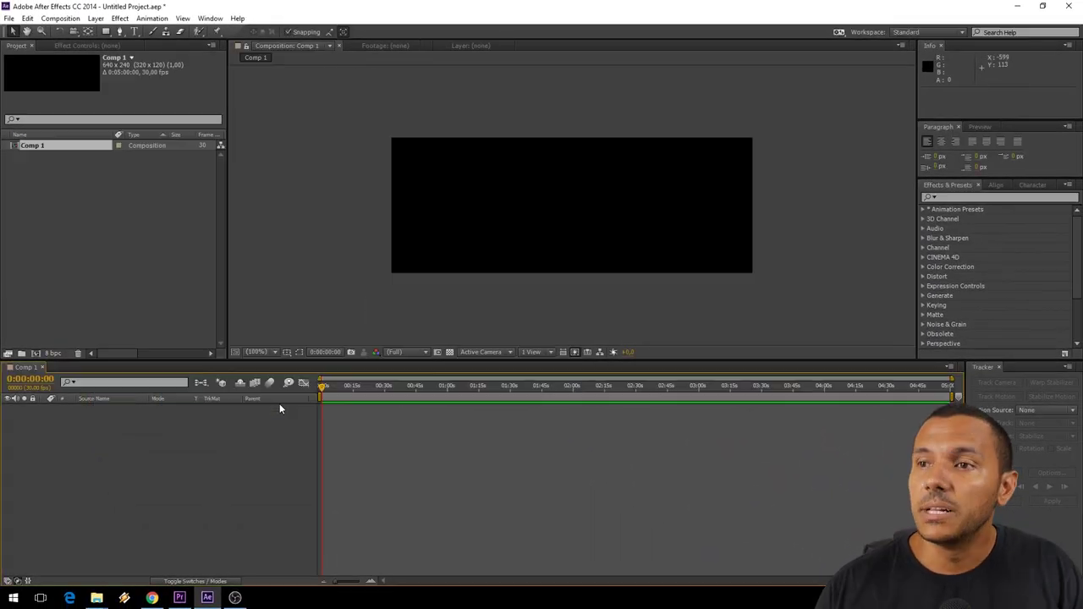
- Create an empty text layer in the composition with the Type tool
{"action": "left_click", "coordinate": [135, 31]}
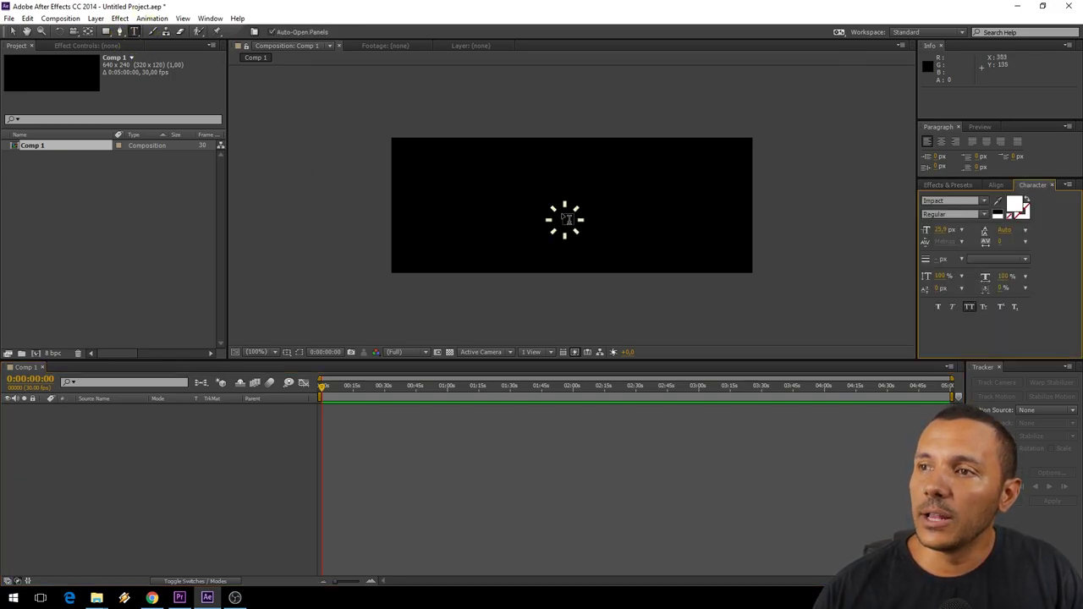
{"action": "left_click", "coordinate": [565, 219]}
{"action": "left_click", "coordinate": [994, 145]}
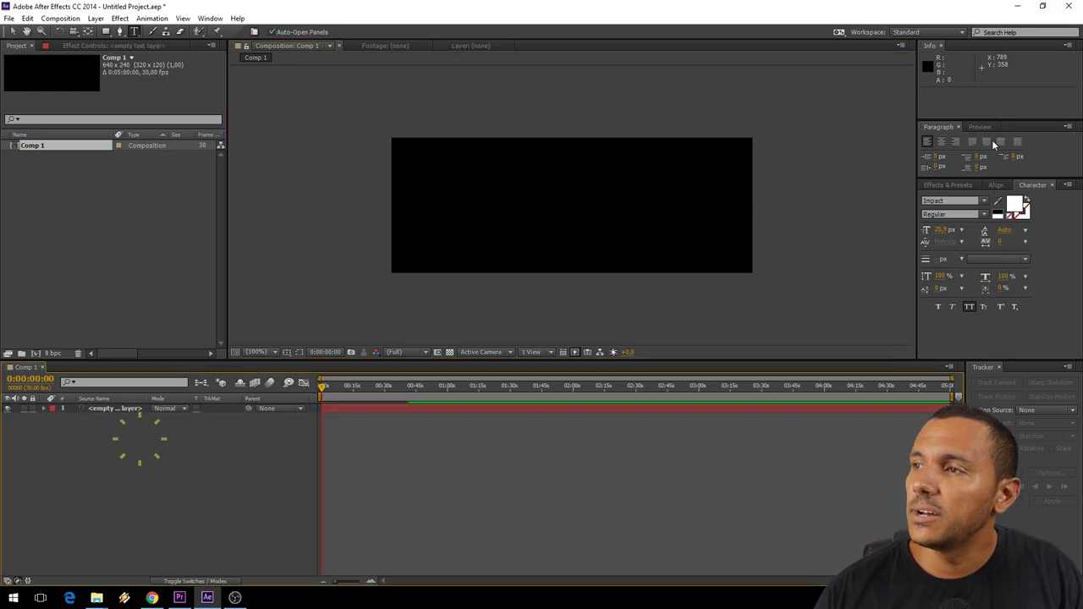
- Apply the Numbers effect to the text layer with Bold font style
{"action": "left_click", "coordinate": [957, 188]}
{"action": "left_click", "coordinate": [959, 196]}
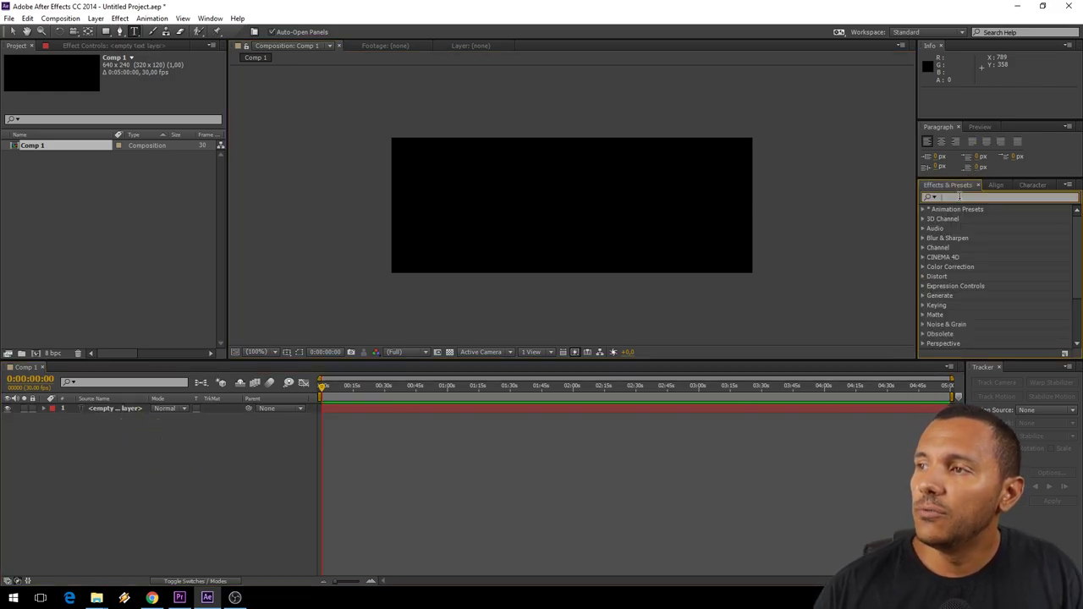
{"action": "type", "text": "numbers"}
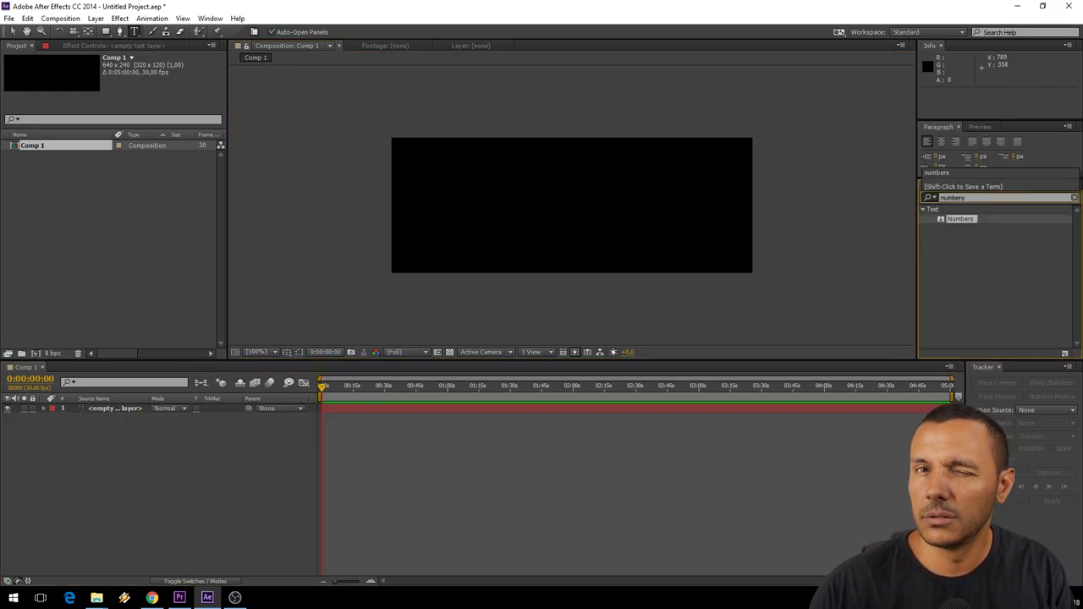
{"action": "left_click_drag", "start_coordinate": [947, 220], "coordinate": [95, 411]}
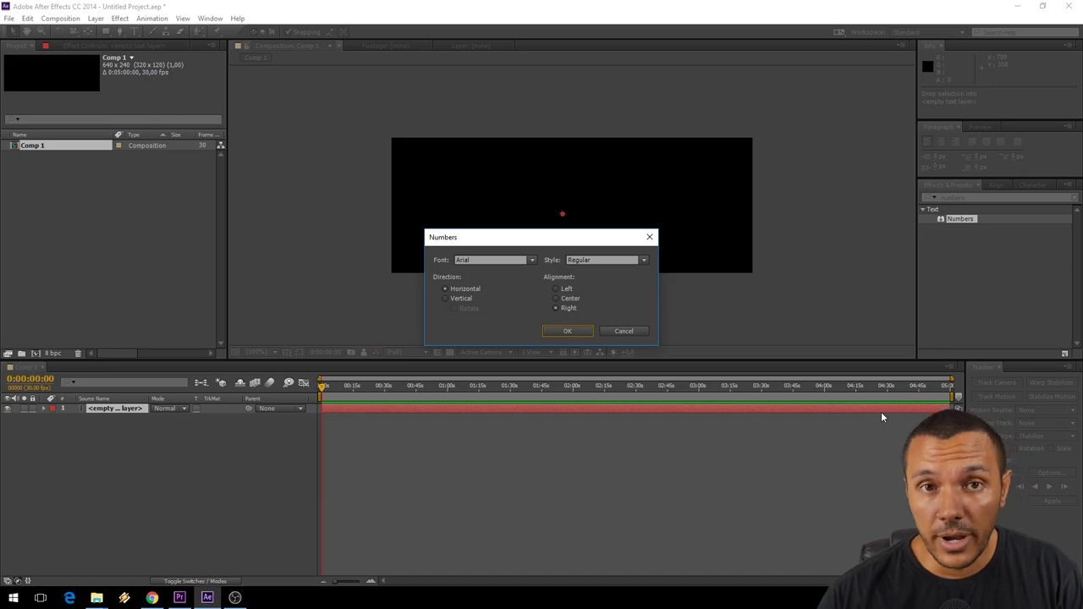
{"action": "left_click", "coordinate": [642, 260]}
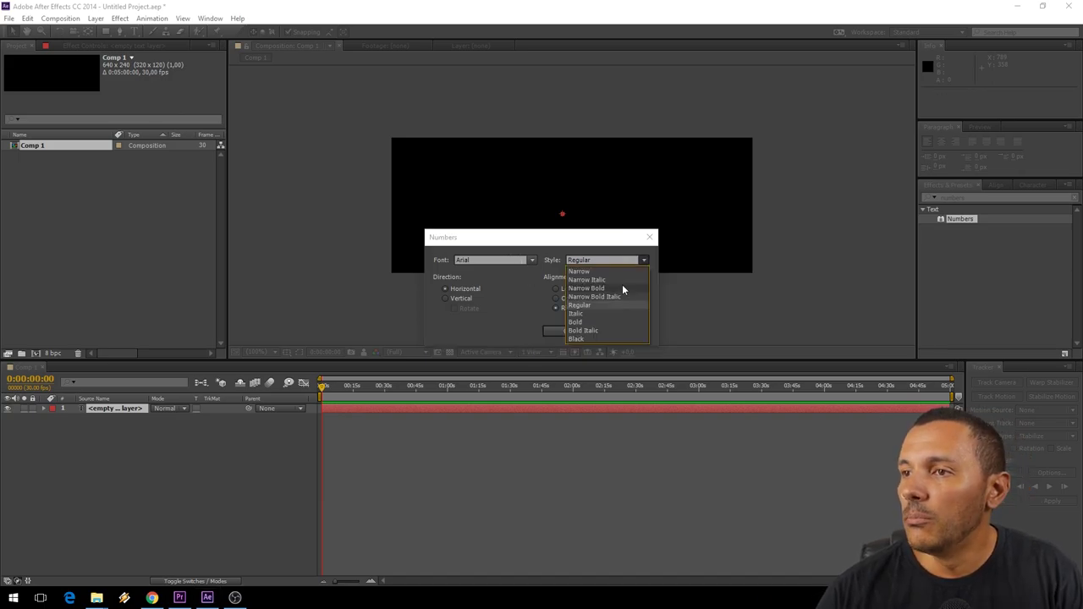
{"action": "left_click", "coordinate": [599, 323]}
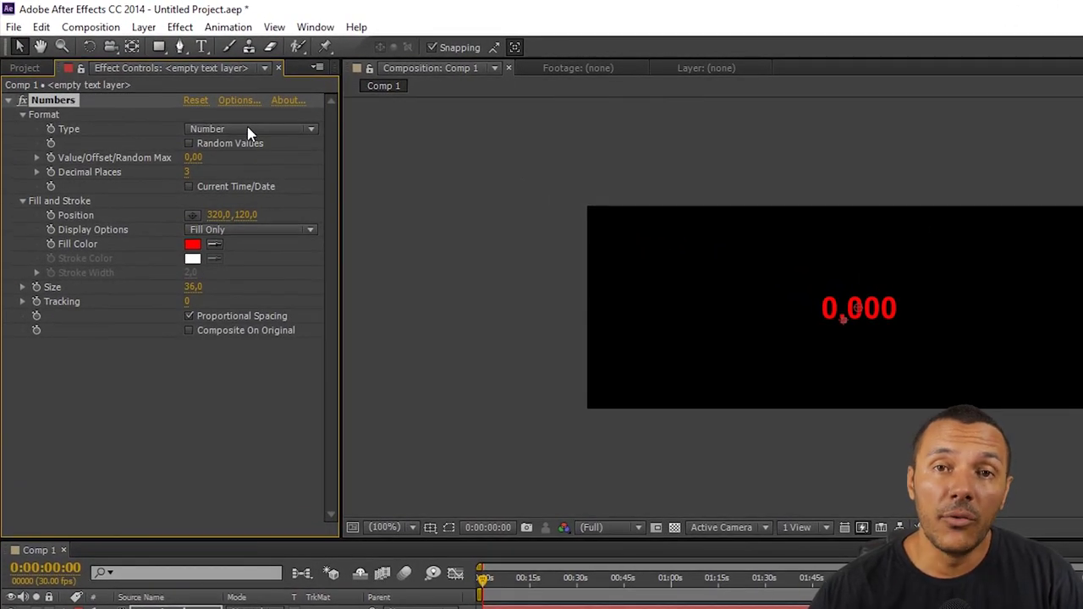
- Set Numbers to Timecode [30], enlarge it to size 247, and nudge it left
{"action": "left_click", "coordinate": [247, 128]}
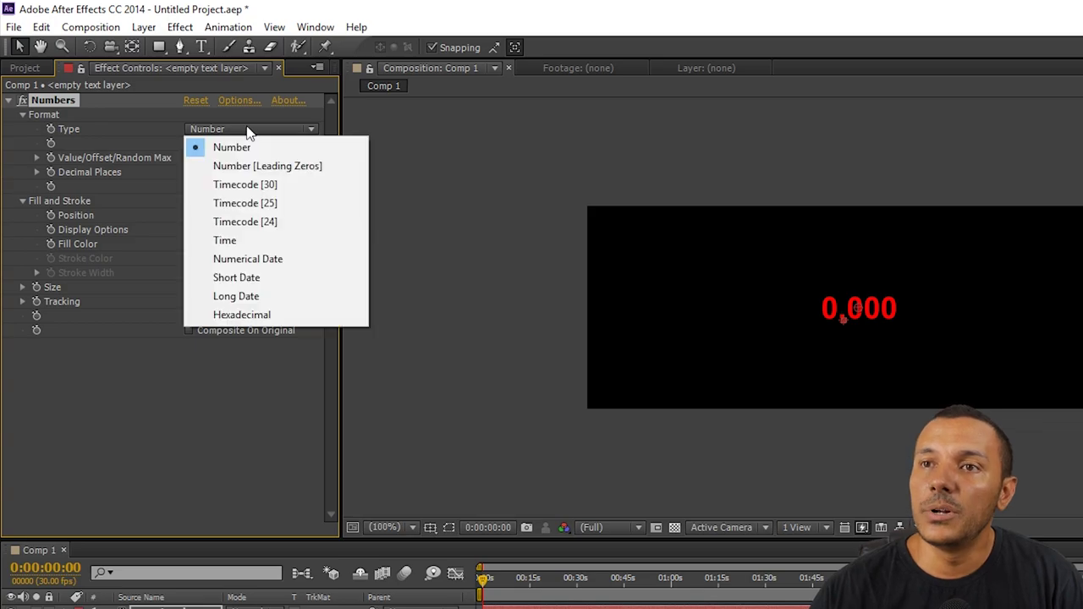
{"action": "left_click", "coordinate": [270, 191]}
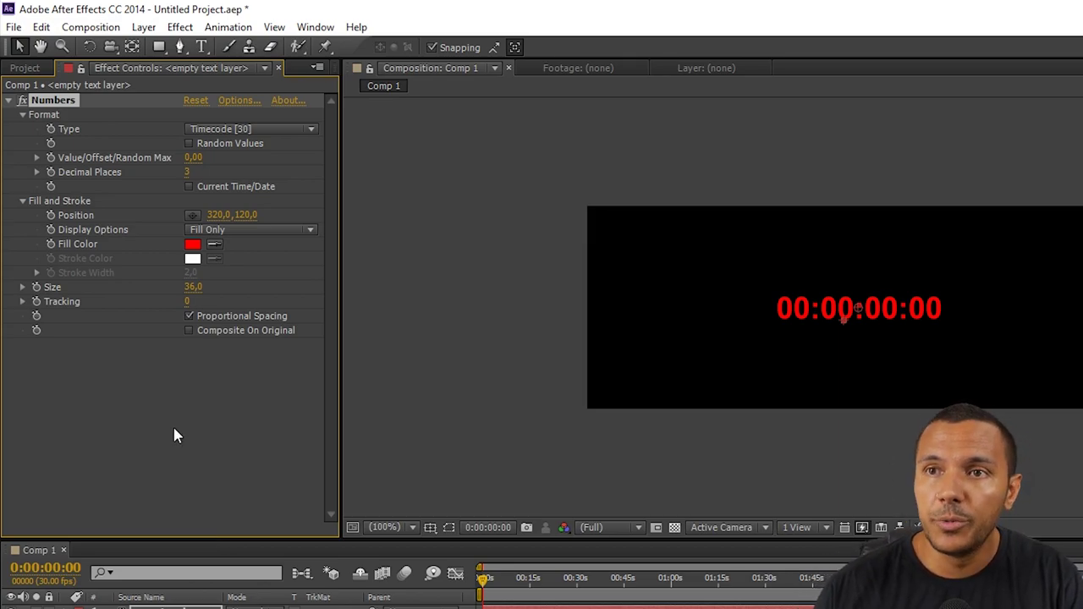
{"action": "mouse_move", "coordinate": [483, 580]}
{"action": "left_mouse_down"}
{"action": "mouse_move", "coordinate": [609, 580]}
{"action": "mouse_move", "coordinate": [479, 580]}
{"action": "left_mouse_up"}
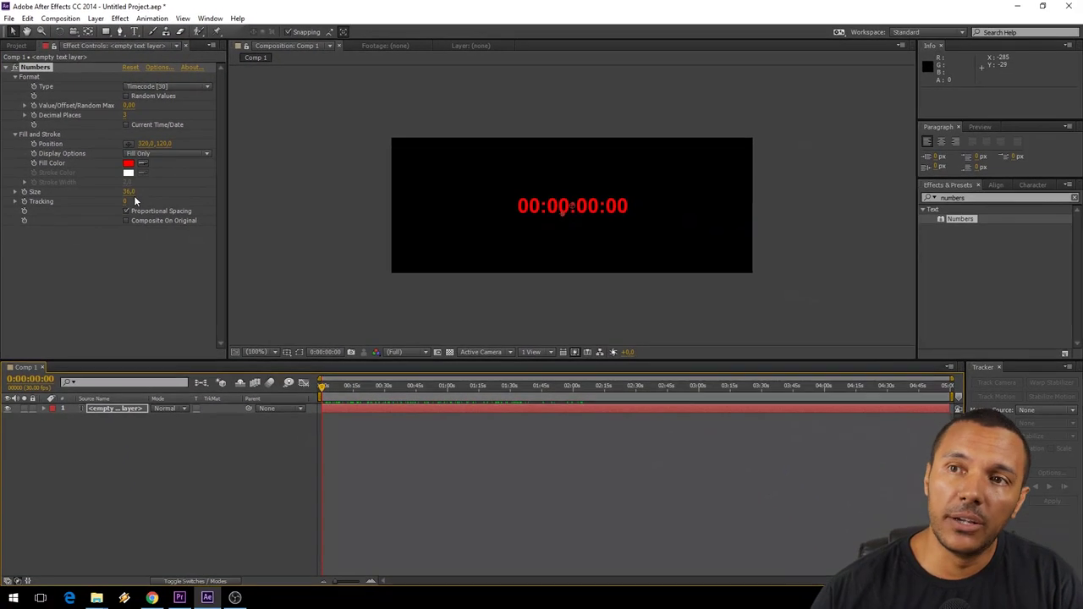
{"action": "mouse_move", "coordinate": [128, 192]}
{"action": "left_mouse_down"}
{"action": "mouse_move", "coordinate": [242, 185]}
{"action": "mouse_move", "coordinate": [234, 190]}
{"action": "left_mouse_up"}
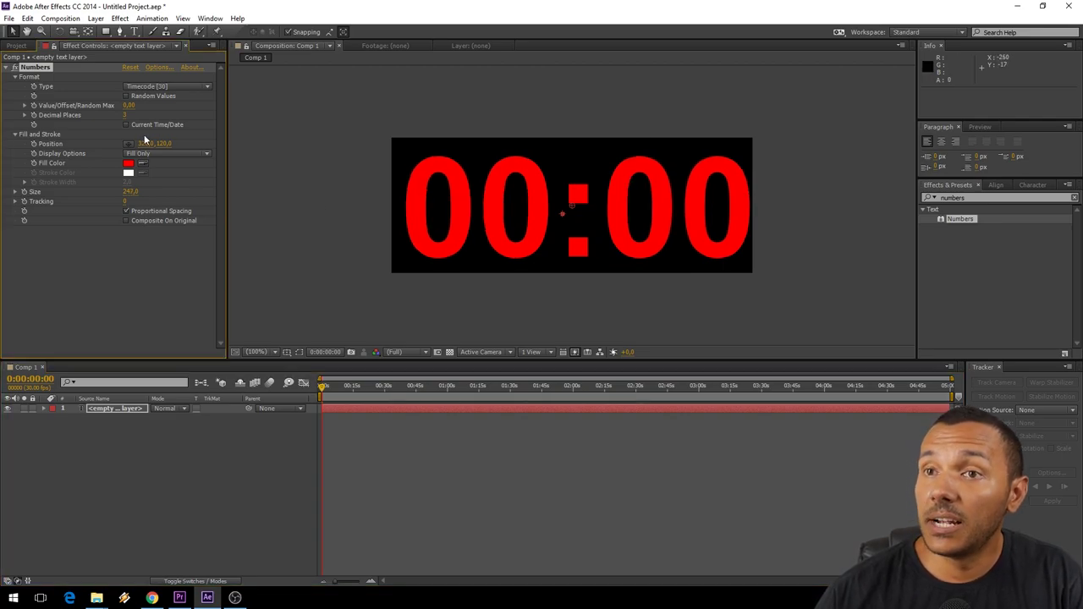
{"action": "left_click_drag", "start_coordinate": [144, 148], "coordinate": [141, 144]}
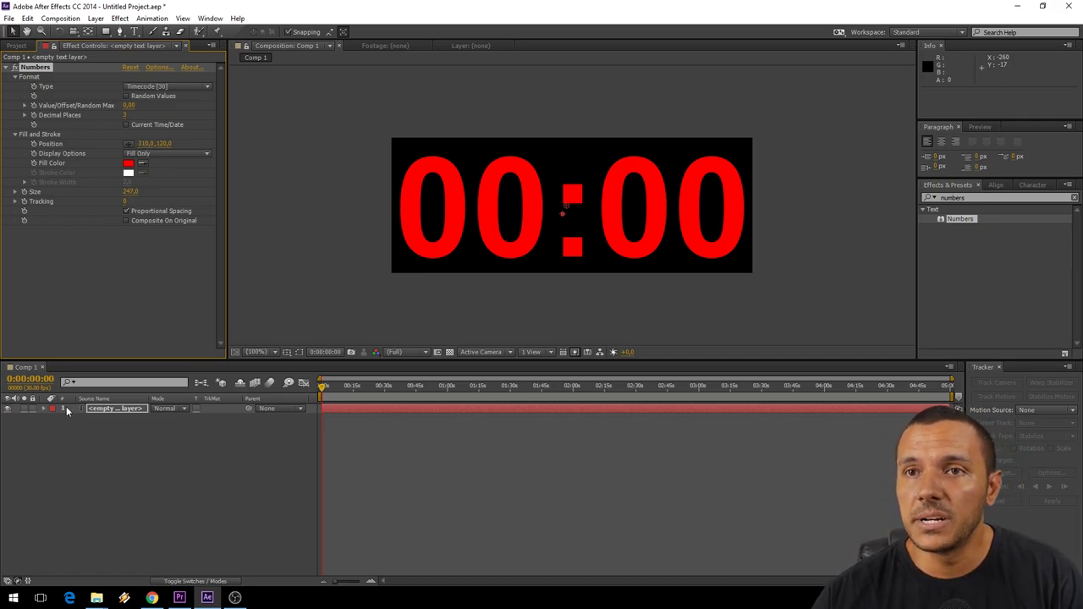
{"action": "left_click", "coordinate": [128, 163]}
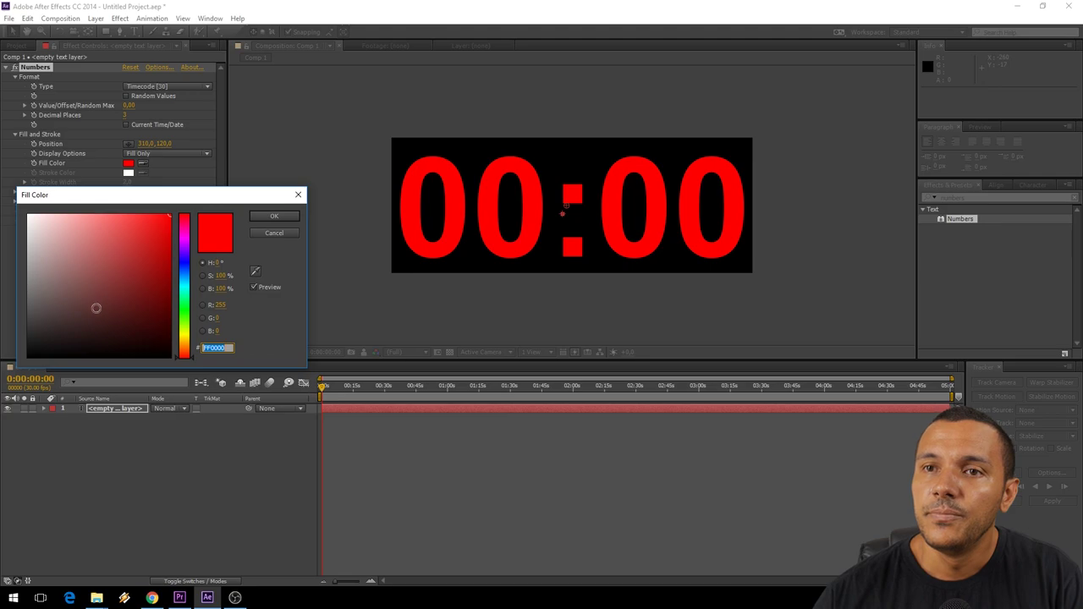
- Make the timecode fill white (FFFFFF) and turn off Proportional Spacing
{"action": "left_click", "coordinate": [28, 215]}
{"action": "left_click", "coordinate": [273, 216]}
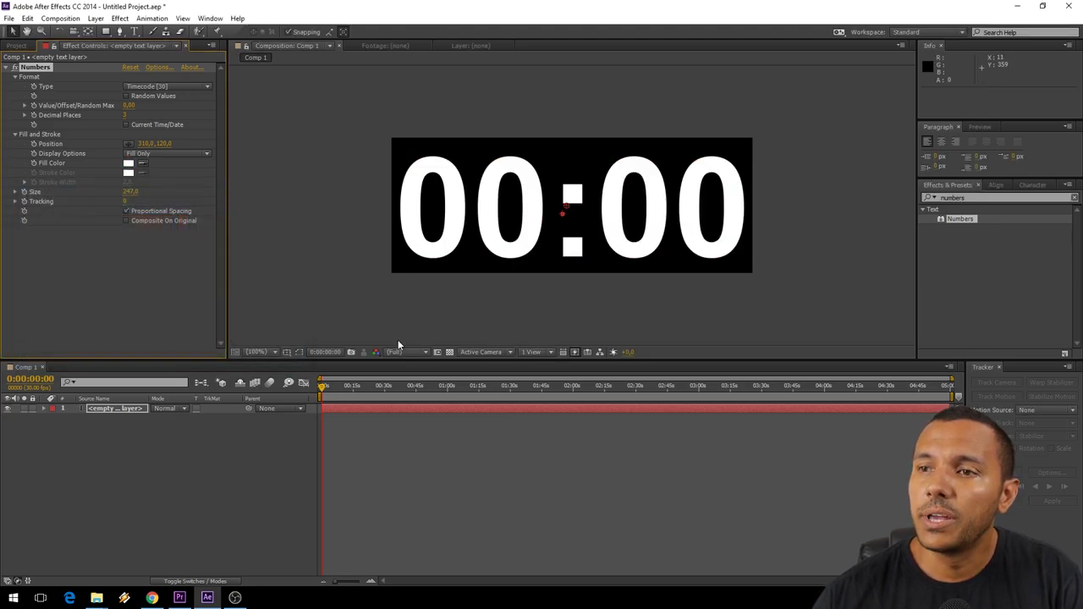
{"action": "mouse_move", "coordinate": [351, 391]}
{"action": "left_mouse_down"}
{"action": "mouse_move", "coordinate": [442, 401]}
{"action": "mouse_move", "coordinate": [346, 383]}
{"action": "left_mouse_up"}
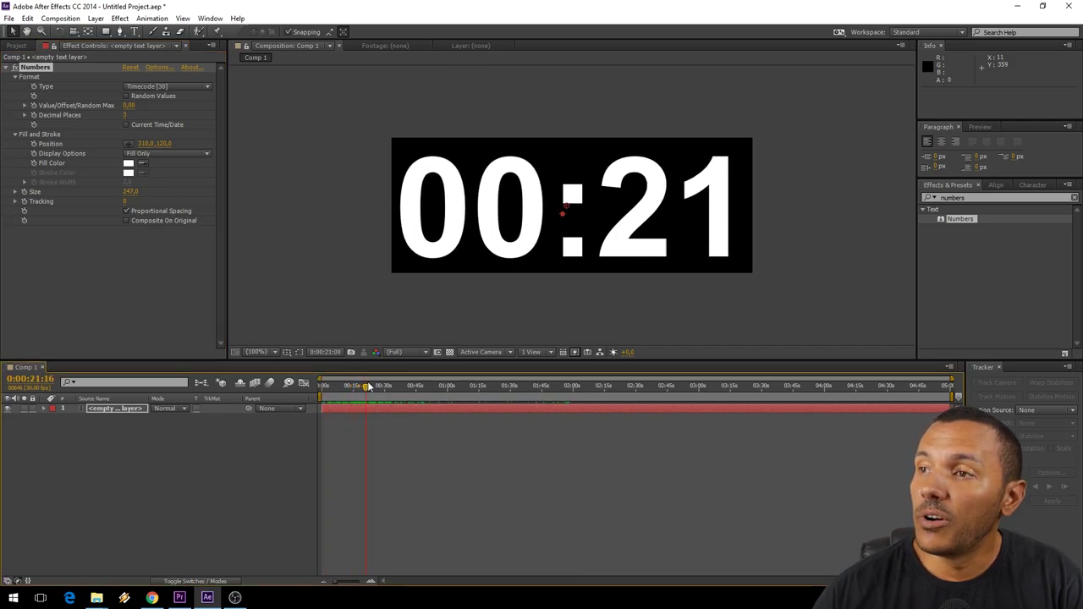
{"action": "left_click_drag", "start_coordinate": [346, 383], "coordinate": [347, 382]}
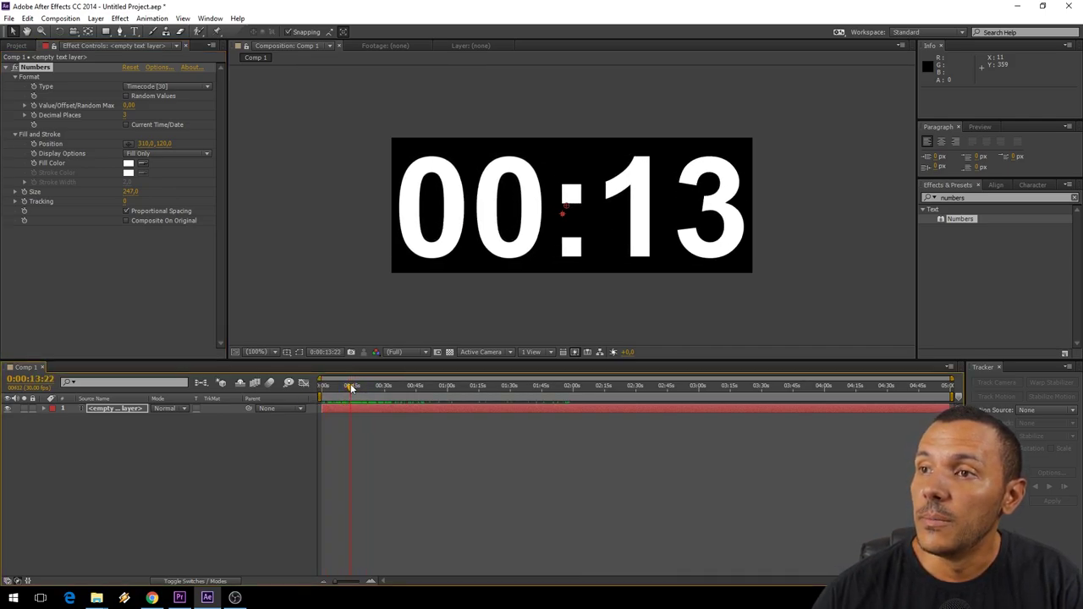
{"action": "left_click", "coordinate": [126, 211]}
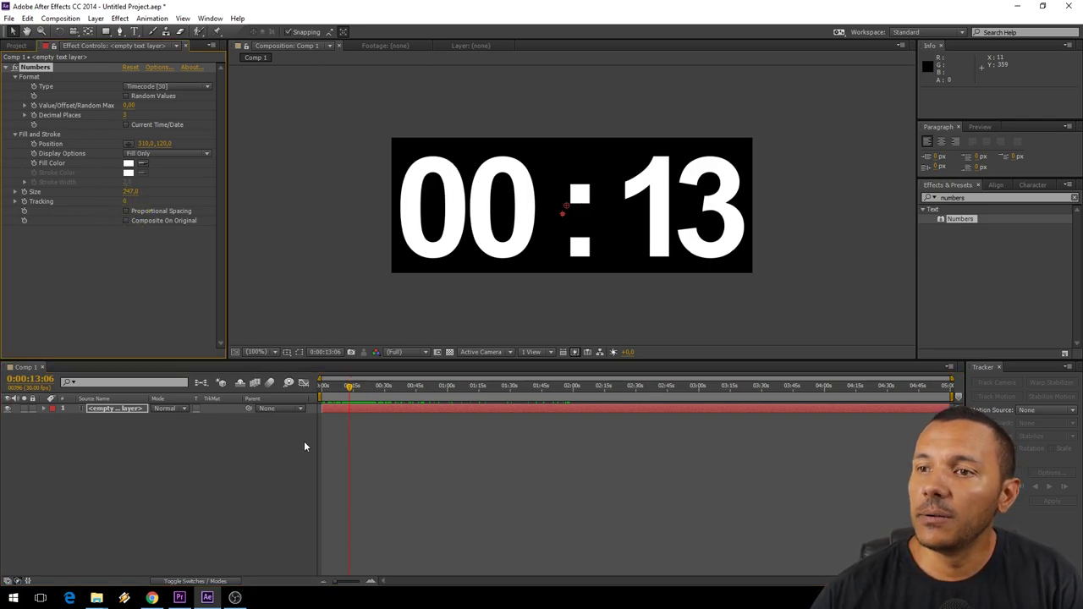
{"action": "left_click_drag", "start_coordinate": [359, 388], "coordinate": [347, 386]}
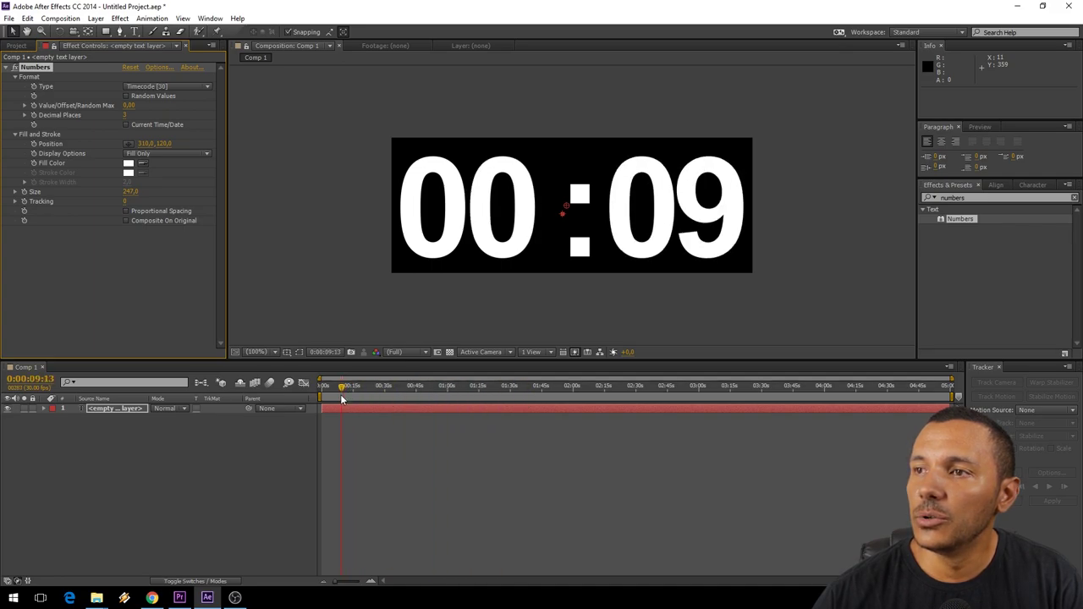
- Change the Numbers font to Arial Black and increase Tracking to 12
{"action": "left_click", "coordinate": [159, 66]}
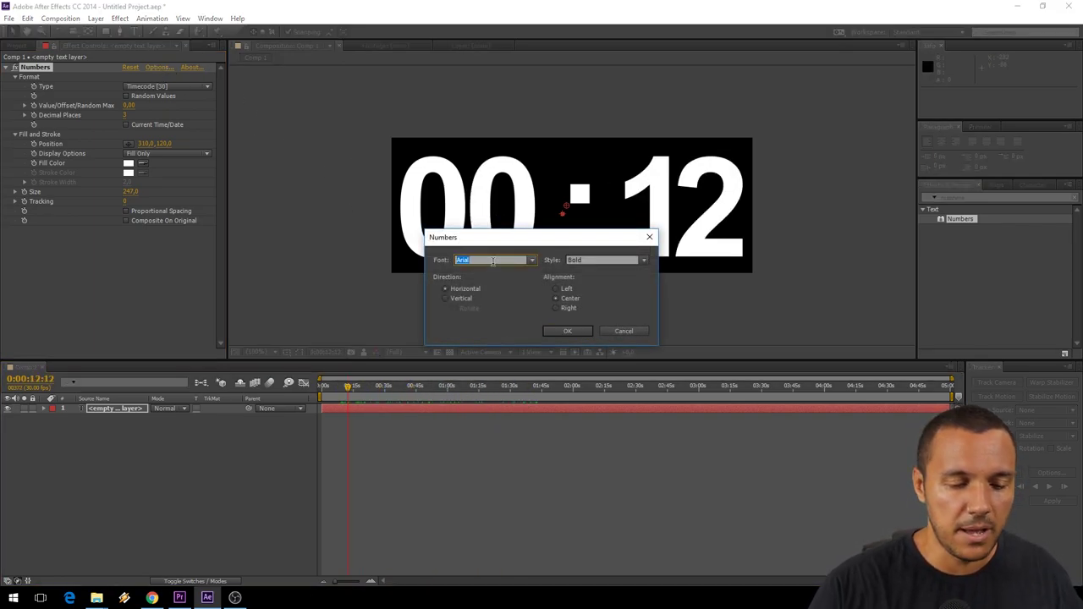
{"action": "type", "text": "Arial Black"}
{"action": "key", "text": "Return"}
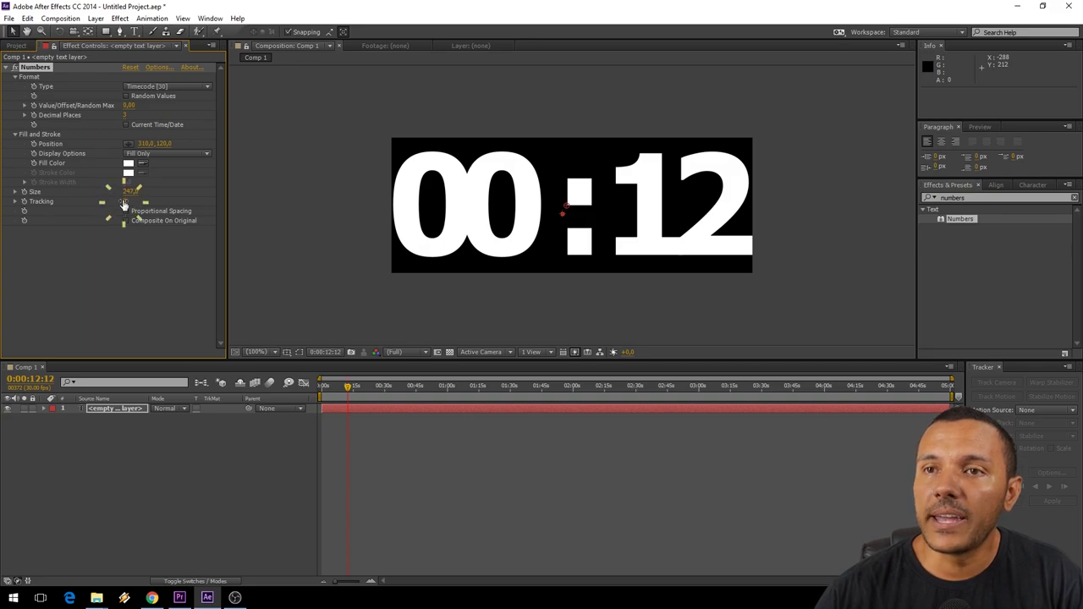
{"action": "left_click_drag", "start_coordinate": [125, 202], "coordinate": [144, 201]}
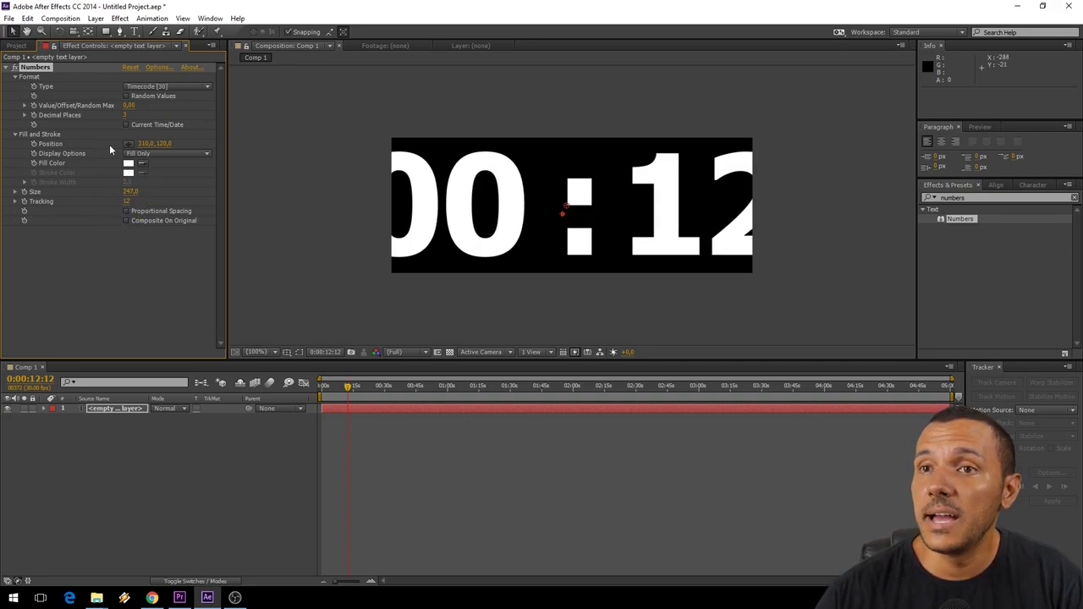
- Reduce the Numbers Size to 200 and scrub the timeline to check the fit
{"action": "left_click_drag", "start_coordinate": [126, 192], "coordinate": [110, 198]}
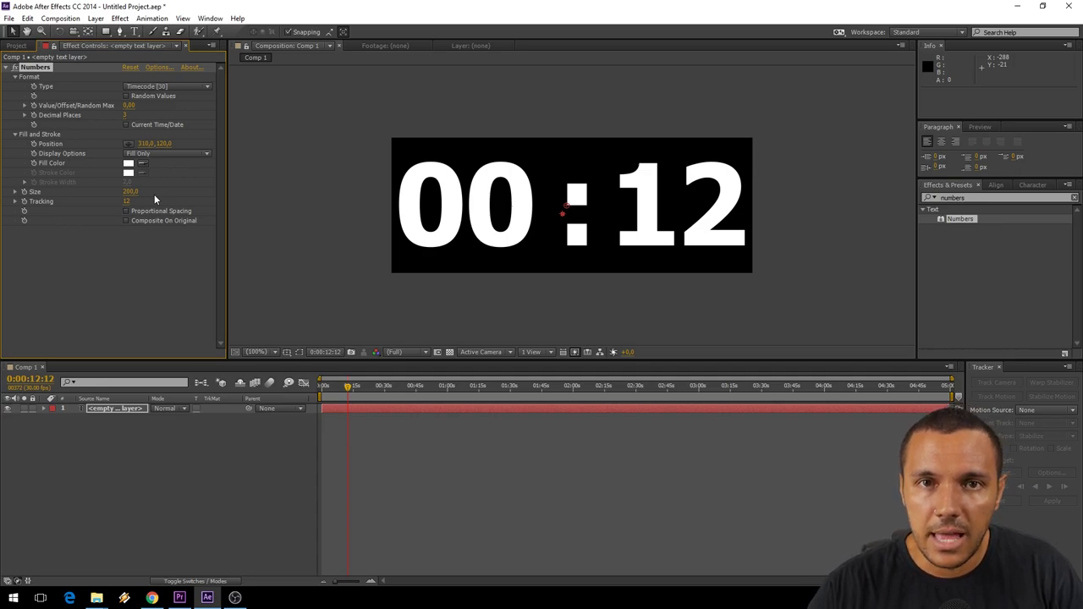
{"action": "mouse_move", "coordinate": [356, 387]}
{"action": "left_mouse_down"}
{"action": "mouse_move", "coordinate": [616, 408]}
{"action": "mouse_move", "coordinate": [982, 375]}
{"action": "left_mouse_up"}
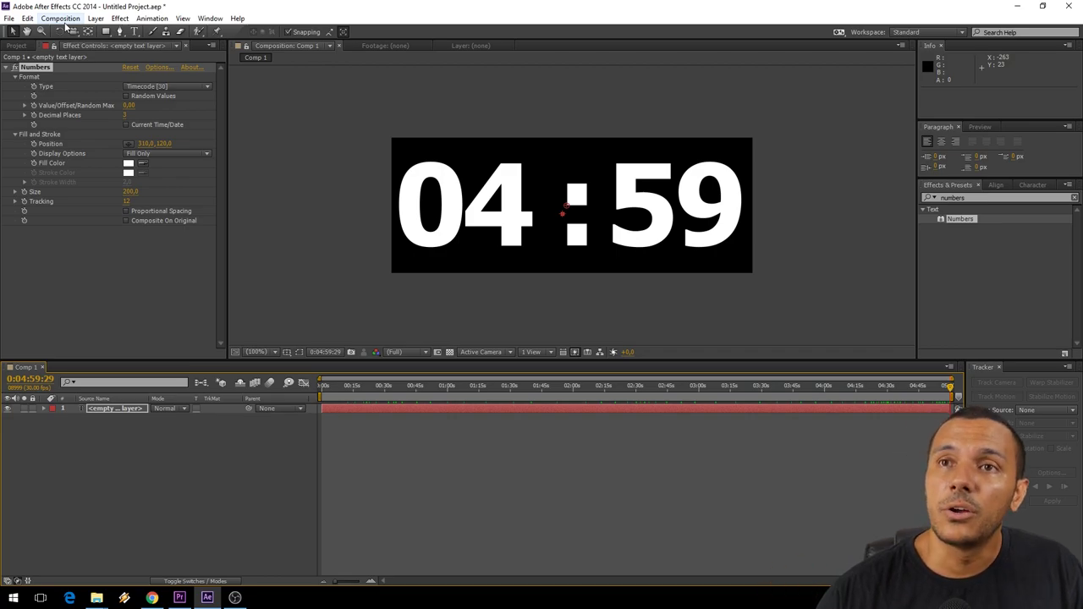
- Extend Comp 1's duration to 0:05:01:00 and confirm the counter reaches 05:00
{"action": "left_click", "coordinate": [63, 19]}
{"action": "left_click", "coordinate": [96, 48]}
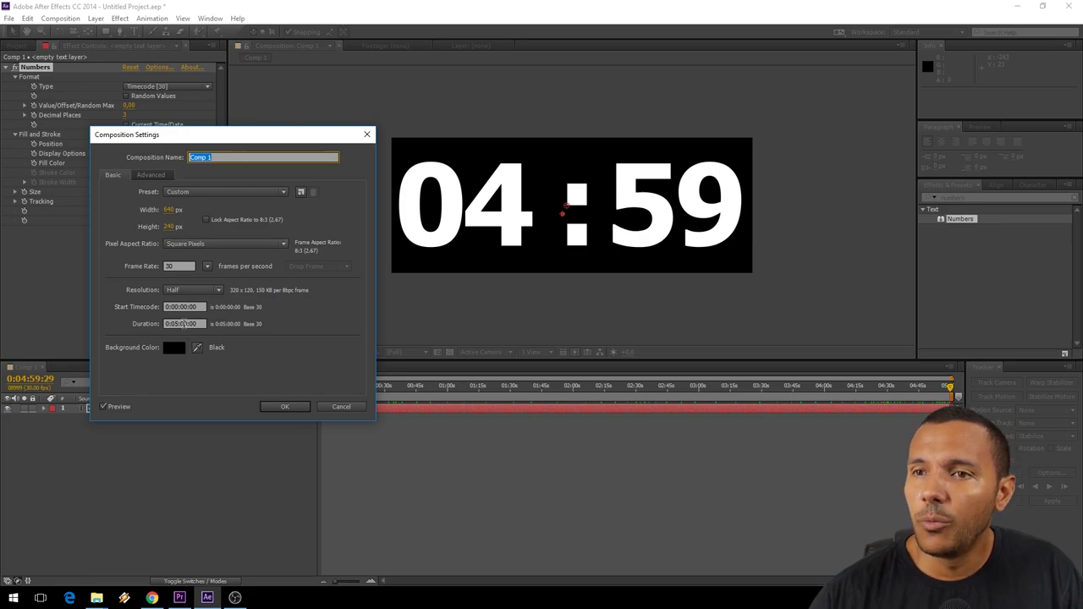
{"action": "type", "text": "50100"}
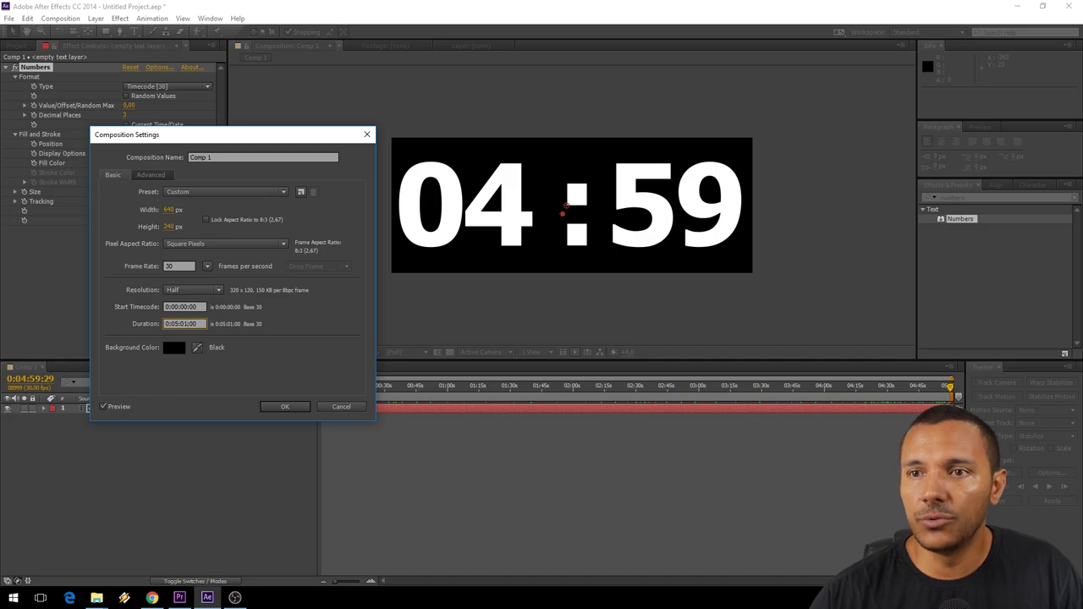
{"action": "left_click", "coordinate": [273, 407]}
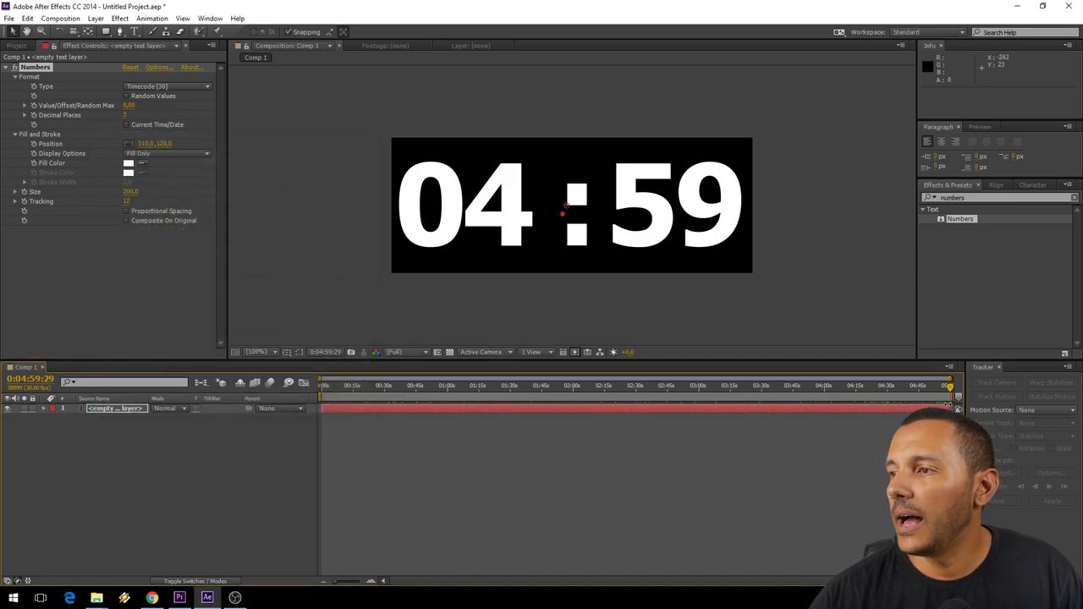
{"action": "left_click", "coordinate": [949, 408]}
{"action": "left_click_drag", "start_coordinate": [949, 388], "coordinate": [952, 391]}
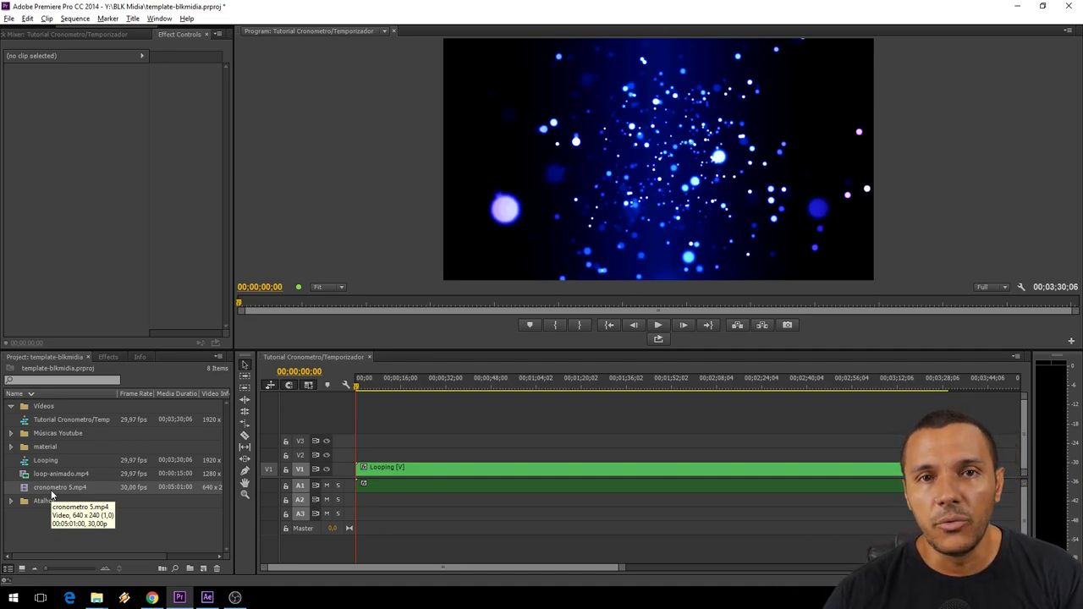
- Place cronometro 5.mp4 on V2 and apply Luma Key to remove its black
{"action": "left_click_drag", "start_coordinate": [51, 493], "coordinate": [360, 455]}
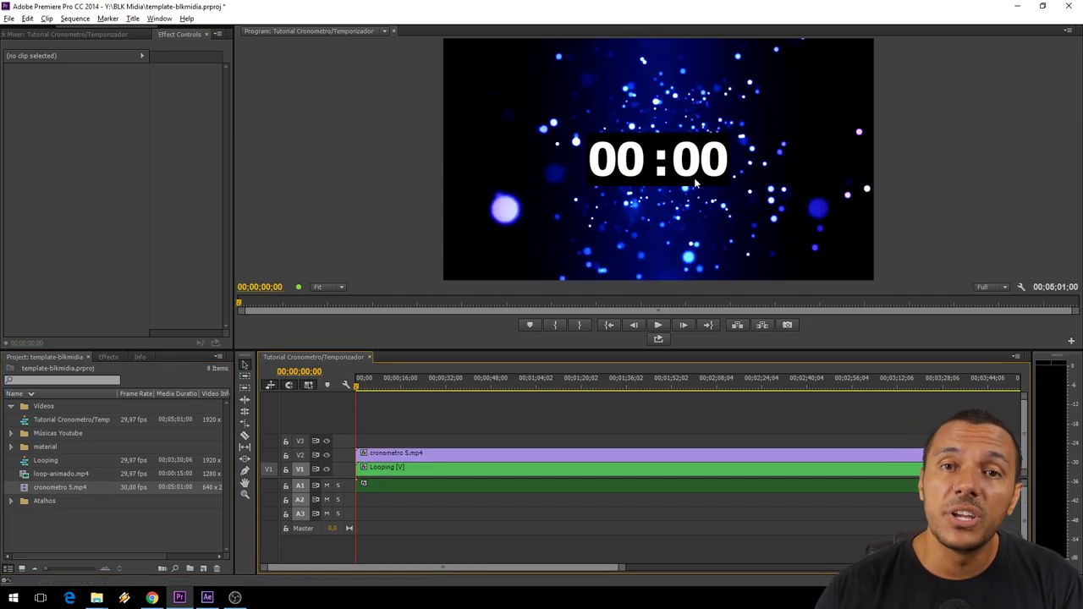
{"action": "left_click", "coordinate": [108, 357]}
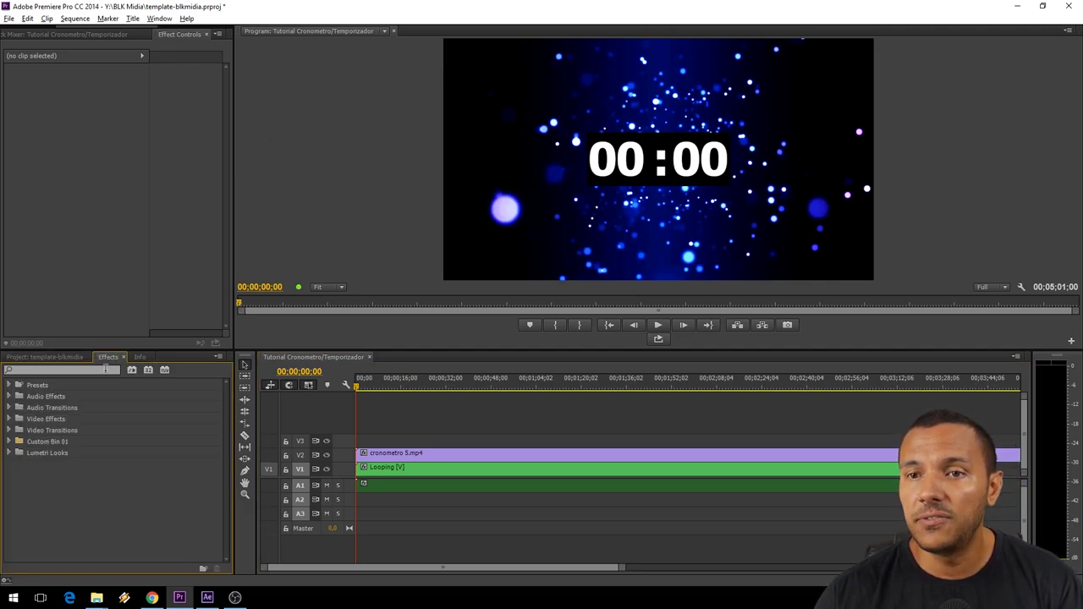
{"action": "left_click", "coordinate": [105, 369]}
{"action": "type", "text": "luma"}
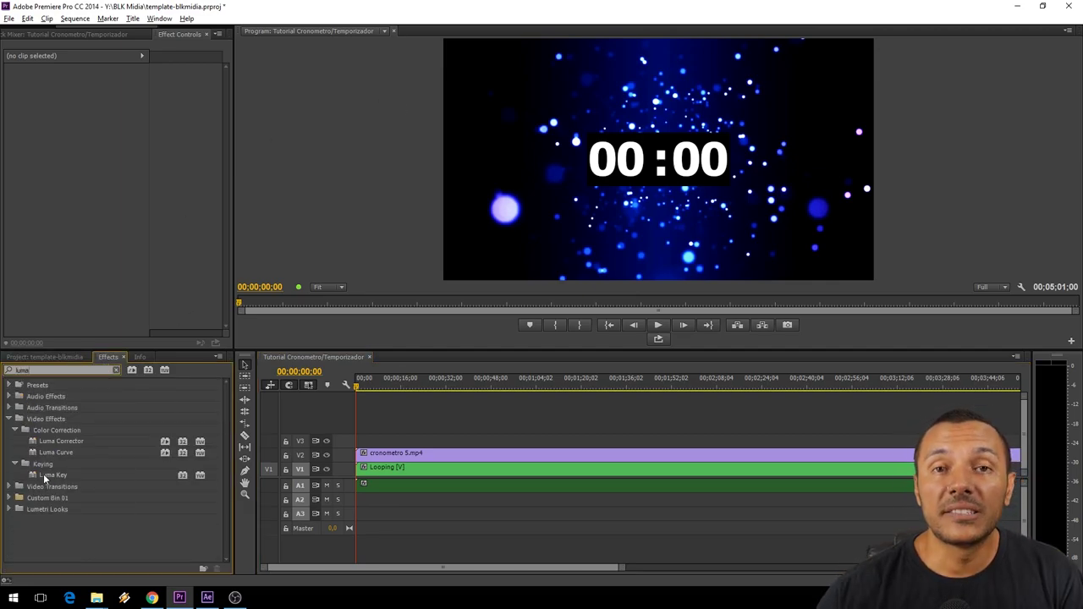
{"action": "left_click", "coordinate": [45, 478]}
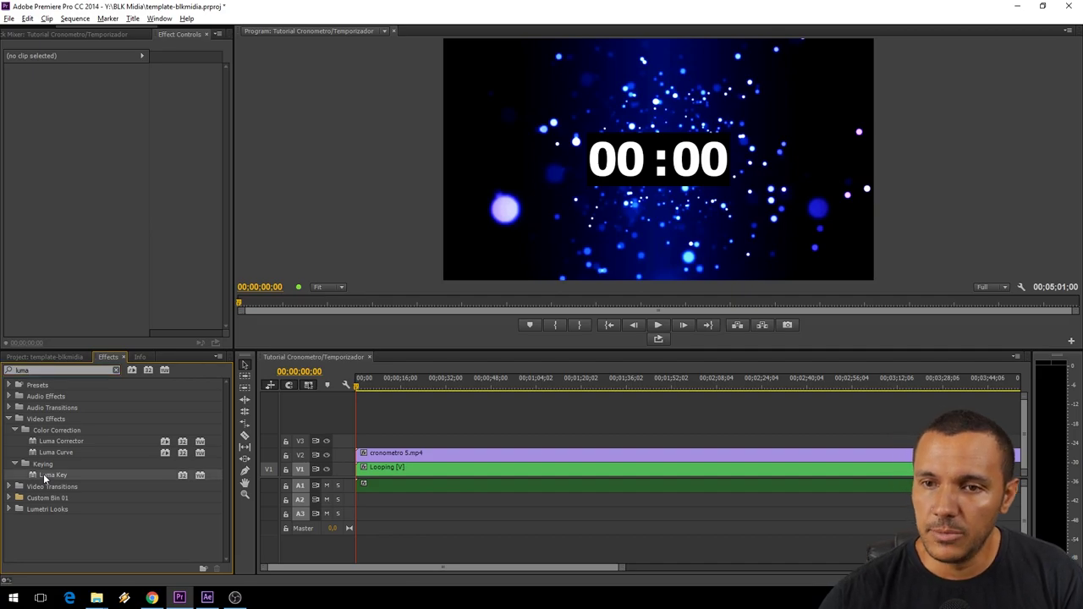
{"action": "left_click_drag", "start_coordinate": [145, 490], "coordinate": [491, 456]}
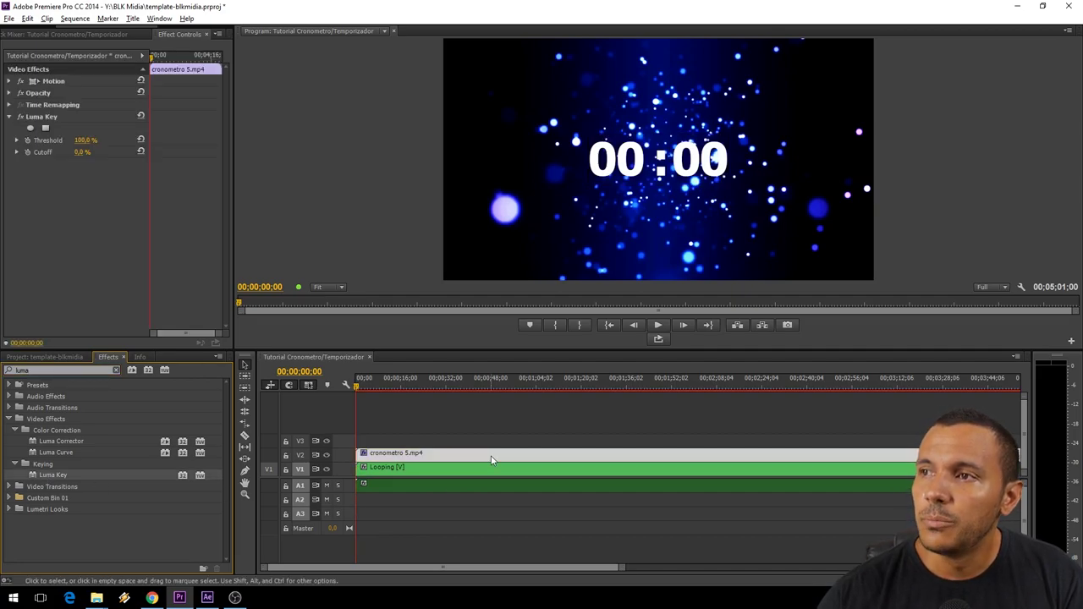
- Shrink the counter and move it to the lower-left corner of the frame
{"action": "left_click_drag", "start_coordinate": [641, 168], "coordinate": [497, 264]}
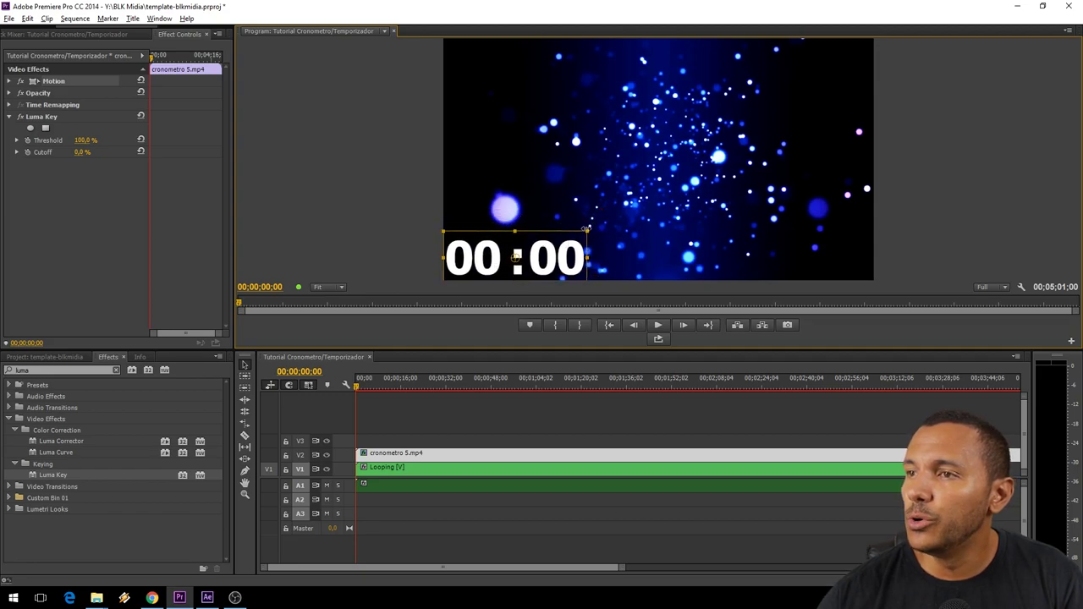
{"action": "left_click_drag", "start_coordinate": [588, 230], "coordinate": [532, 267]}
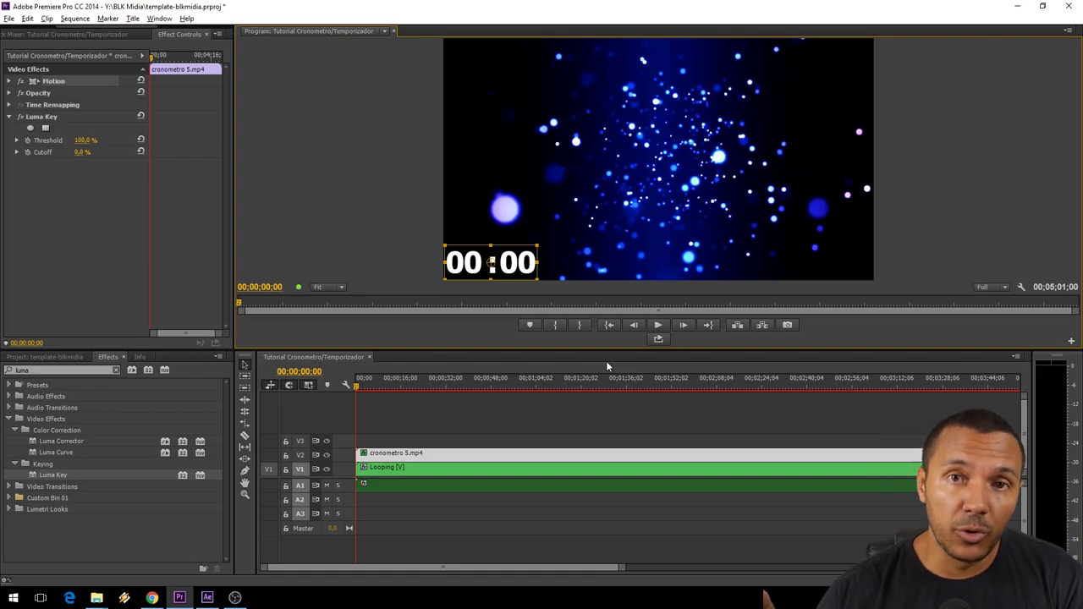
{"action": "left_click", "coordinate": [68, 372]}
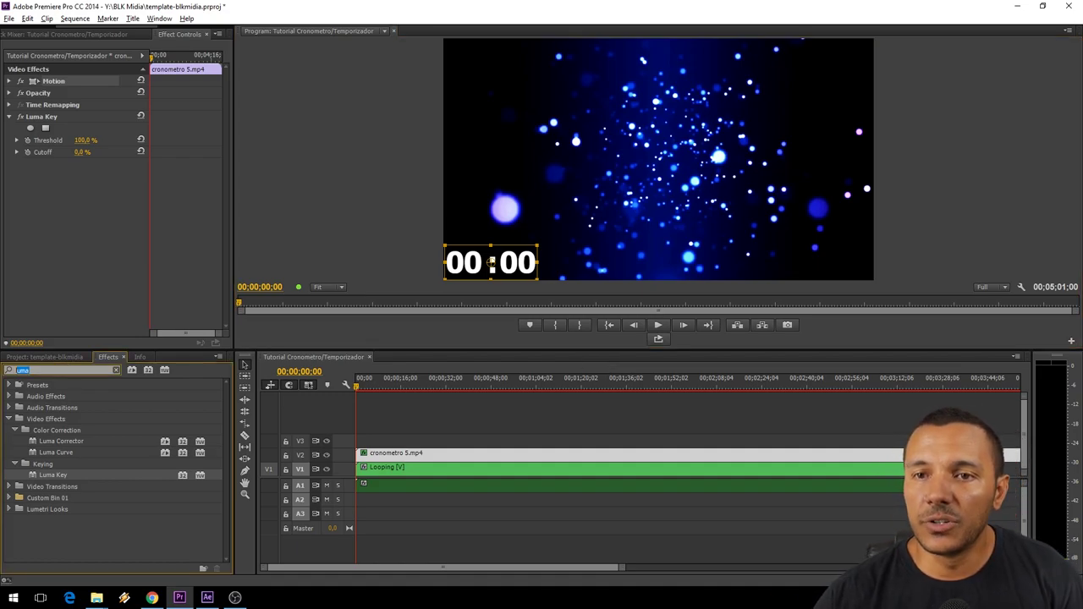
- Add a Tint effect to the counter clip, mapping white to yellow
{"action": "type", "text": "li"}
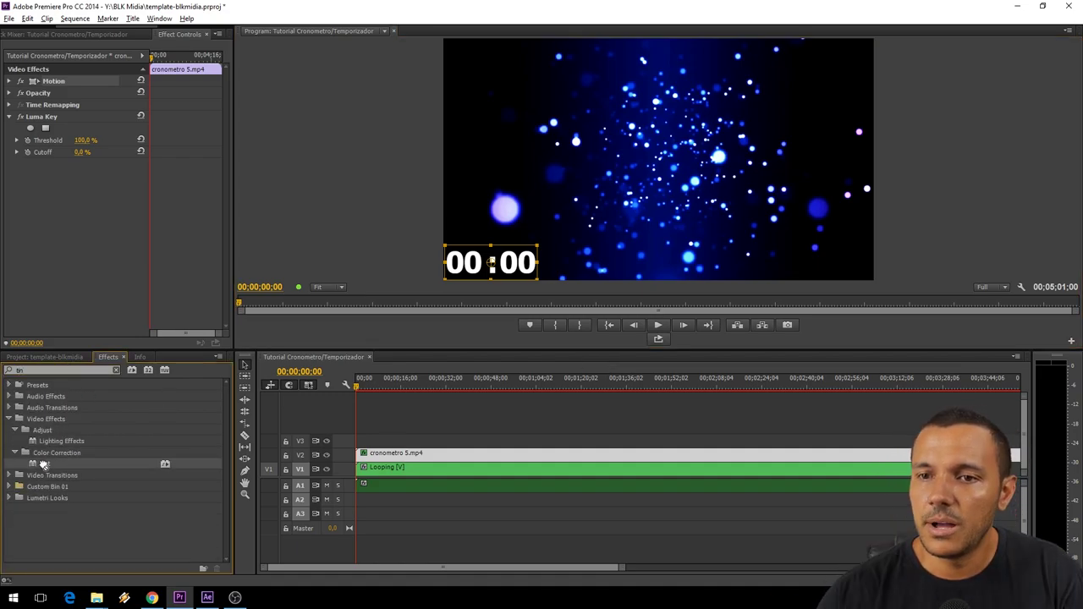
{"action": "left_click_drag", "start_coordinate": [428, 455], "coordinate": [429, 455]}
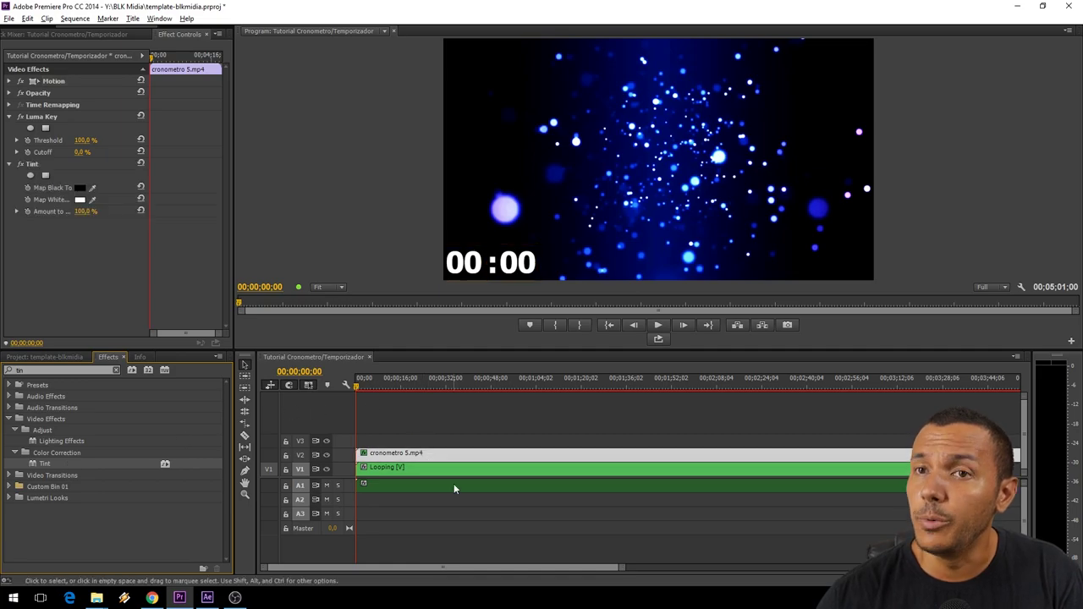
{"action": "left_click", "coordinate": [80, 200]}
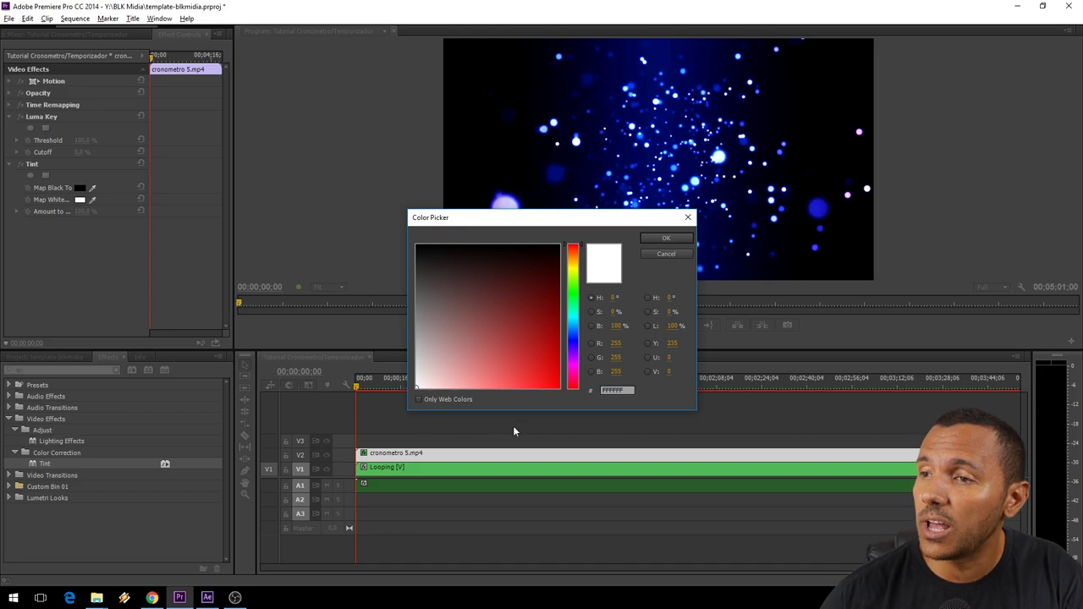
{"action": "left_click", "coordinate": [666, 238]}
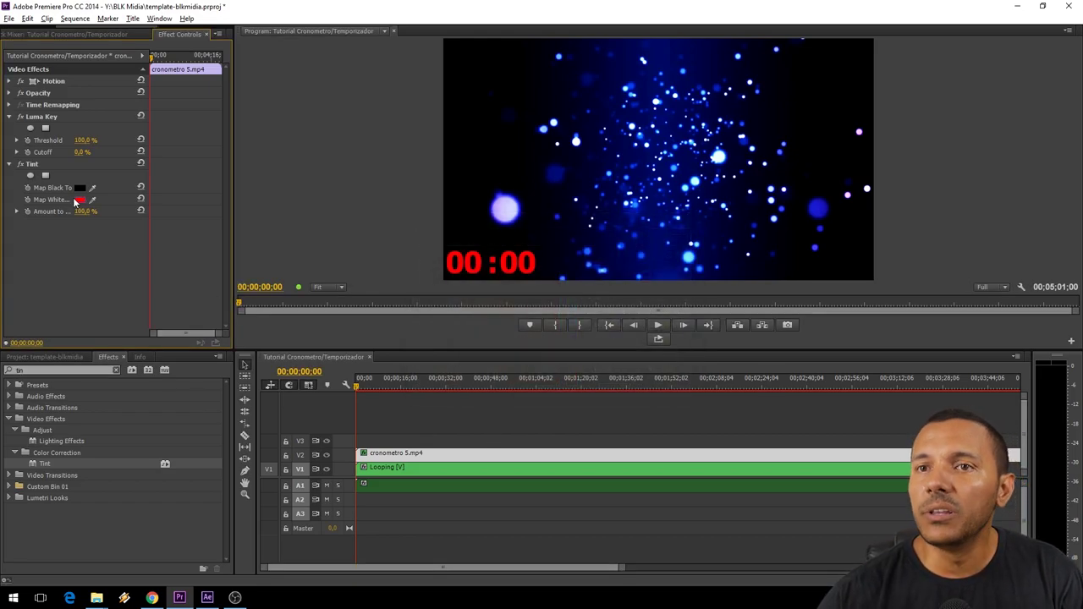
{"action": "left_click", "coordinate": [79, 200]}
{"action": "left_click_drag", "start_coordinate": [568, 269], "coordinate": [571, 273]}
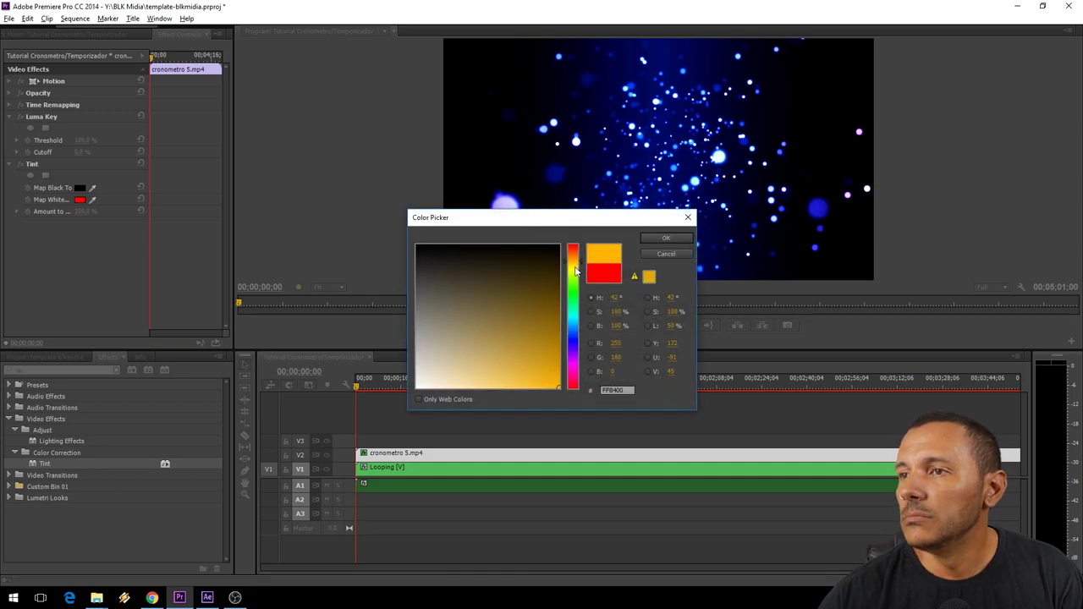
{"action": "left_click", "coordinate": [666, 237]}
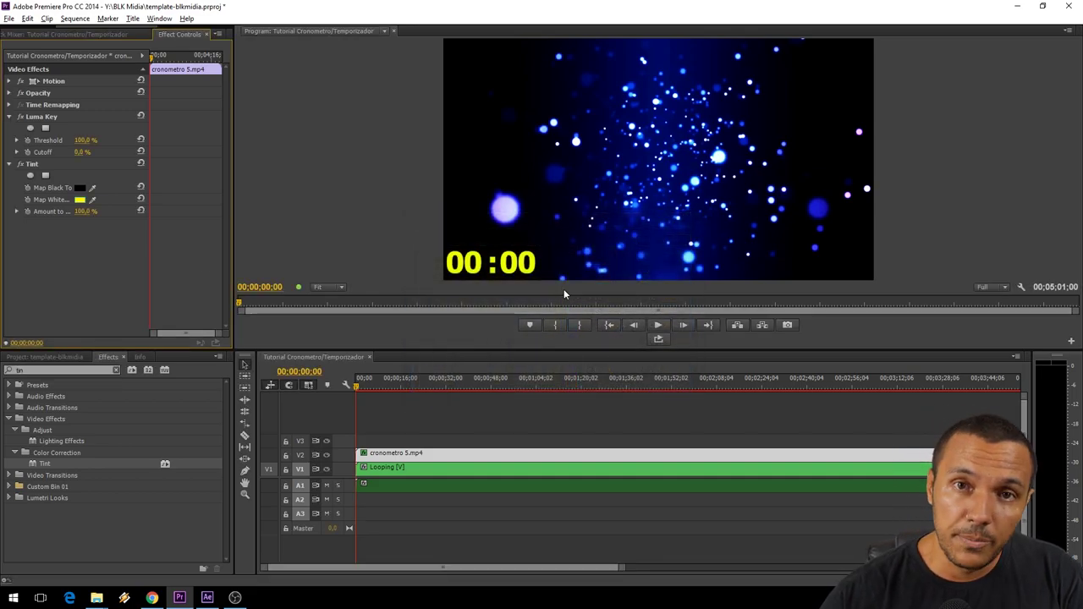
{"action": "left_click_drag", "start_coordinate": [357, 382], "coordinate": [322, 408]}
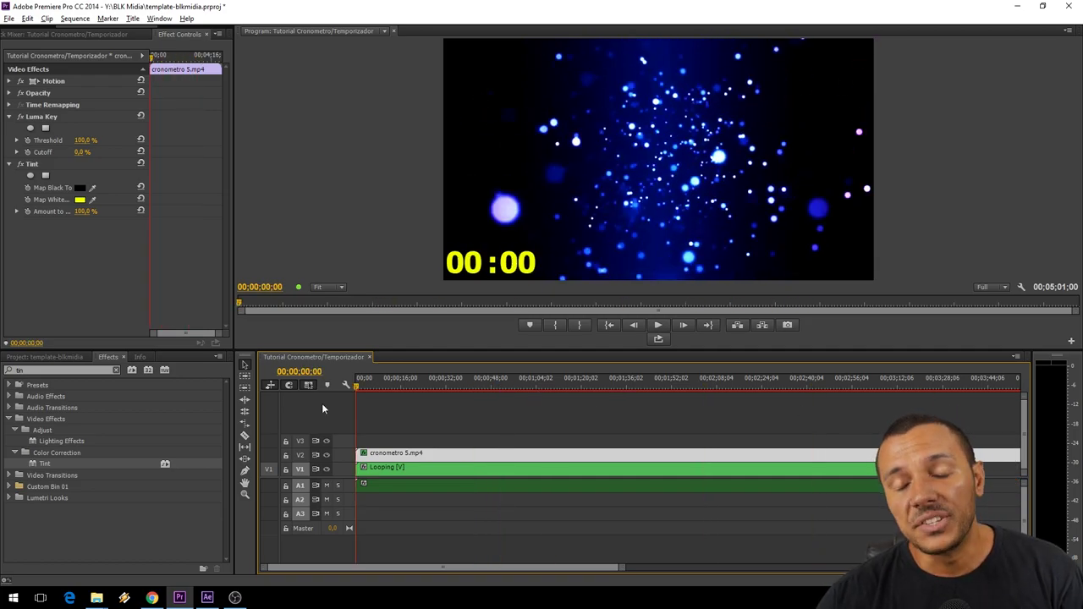
- Reverse cronometro 5.mp4 to -100% speed so the timer counts down from 05:00
{"action": "right_click", "coordinate": [406, 455]}
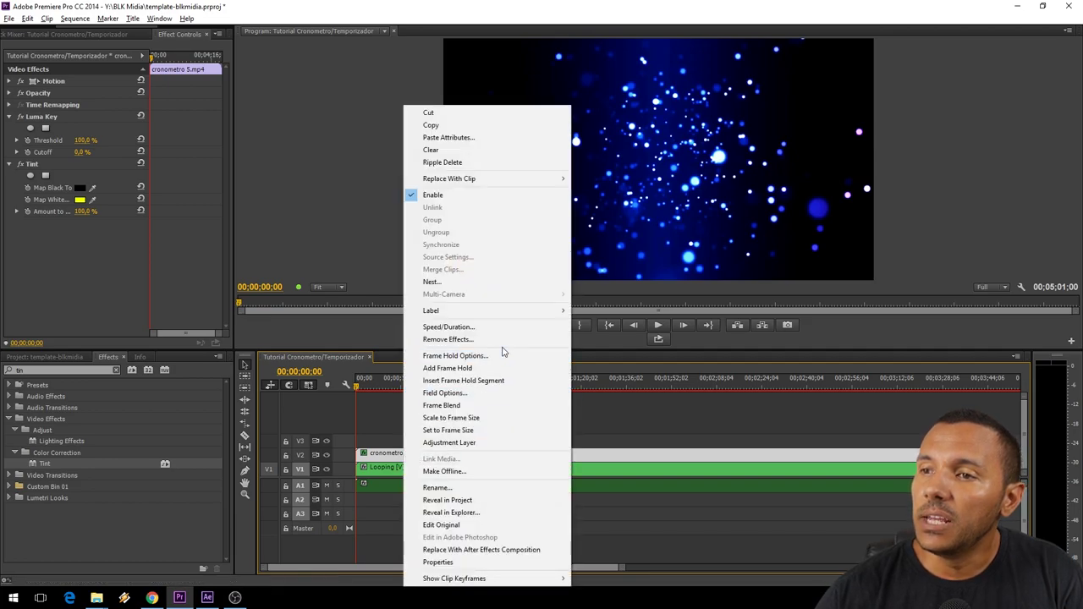
{"action": "left_click", "coordinate": [497, 330]}
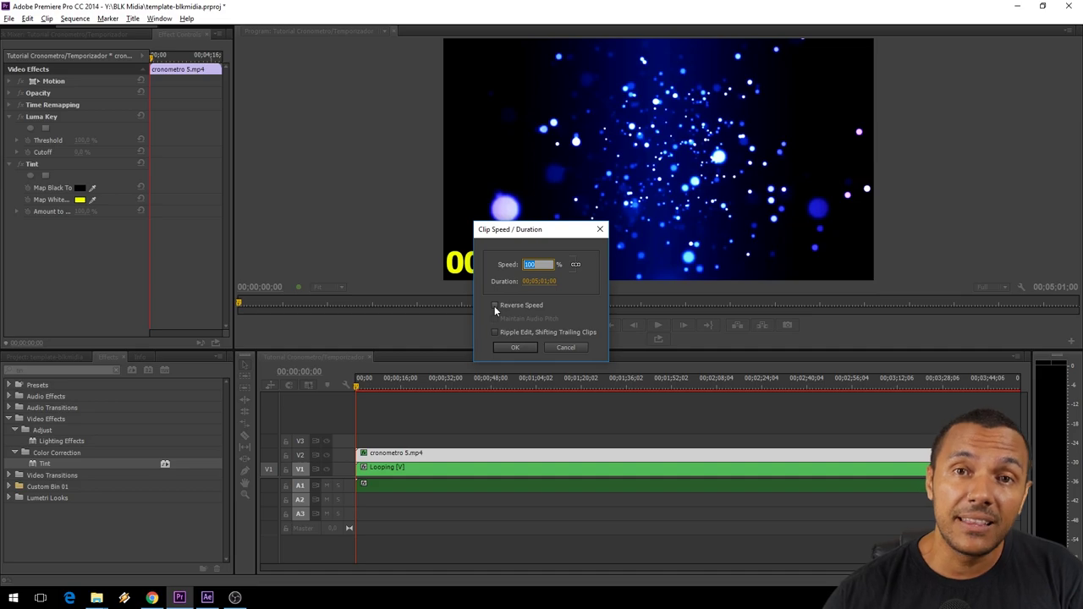
{"action": "left_click", "coordinate": [495, 306]}
{"action": "key", "text": "Return"}
{"action": "mouse_move", "coordinate": [357, 387]}
{"action": "left_mouse_down"}
{"action": "mouse_move", "coordinate": [600, 410]}
{"action": "mouse_move", "coordinate": [626, 400]}
{"action": "left_mouse_up"}
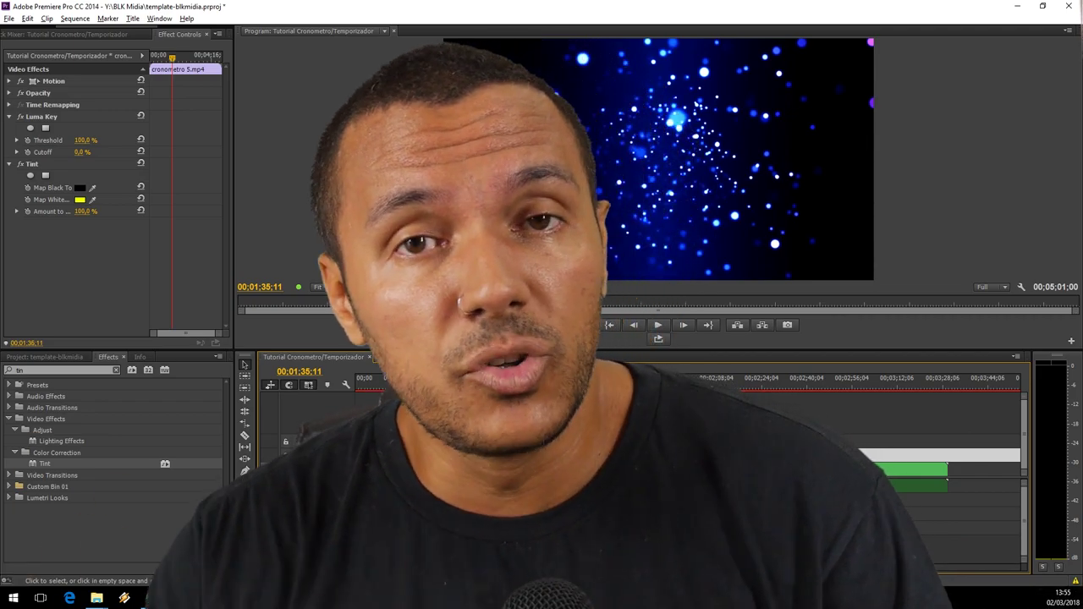